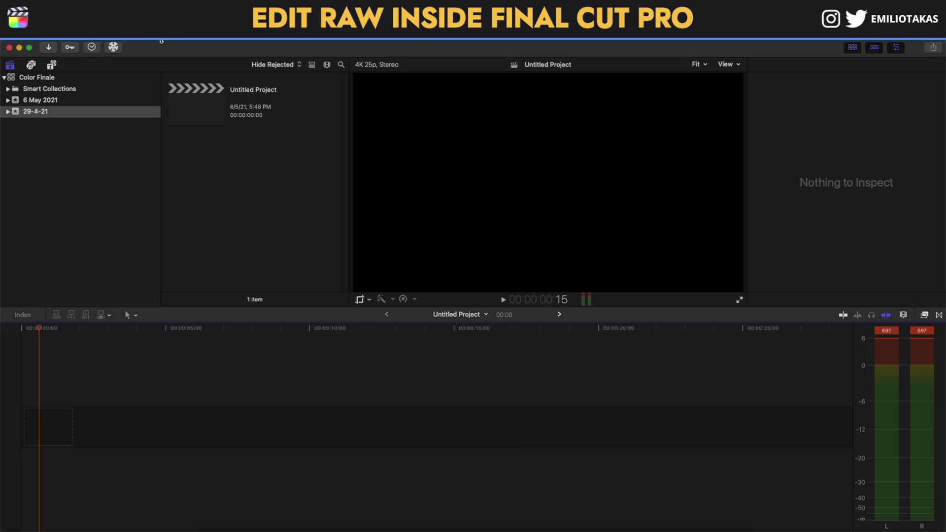
- Load A010_07130239_C016.braw in the Transcoder, keeping ProRes 422 at 1/2 (3072x1728) resolution
click(114, 47)
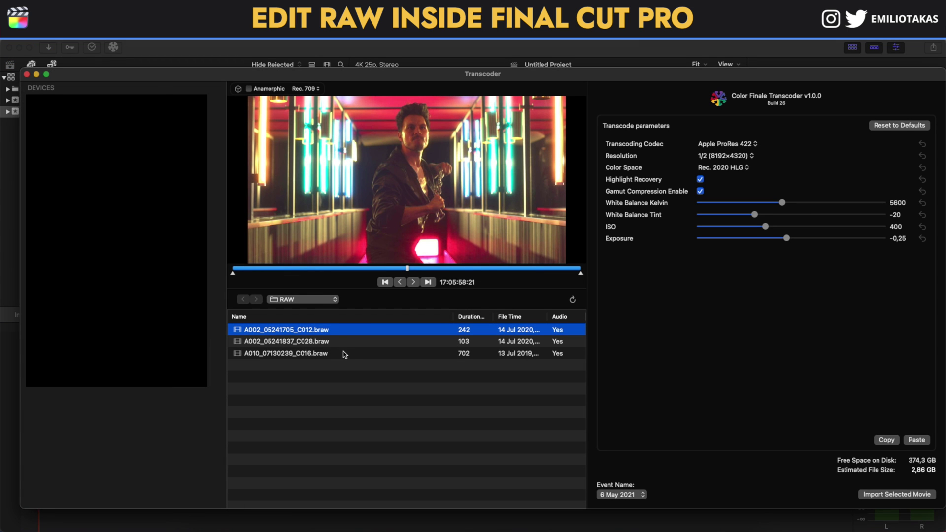
click(324, 354)
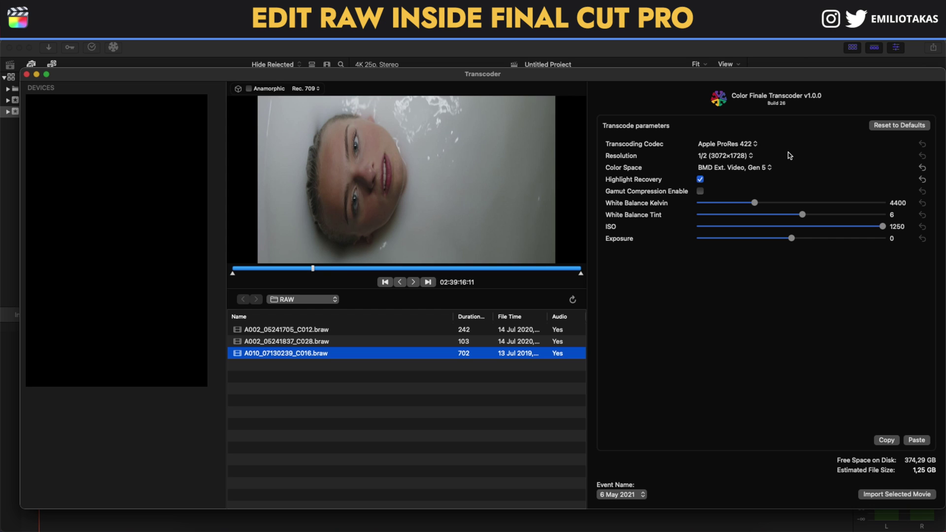
click(741, 148)
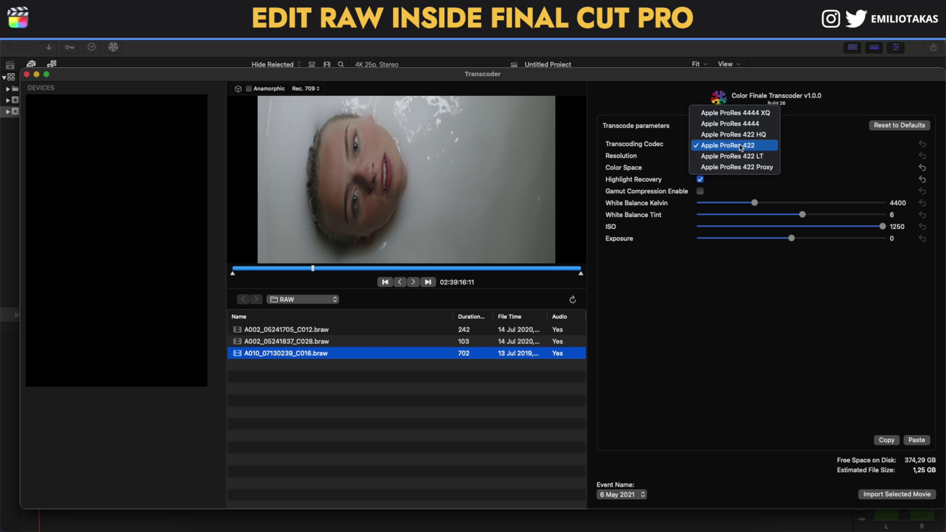
click(741, 146)
click(744, 158)
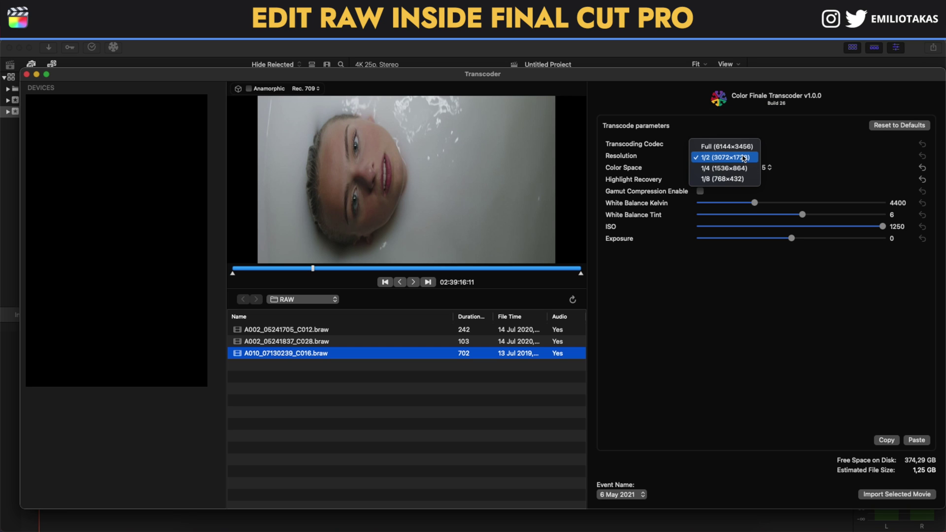
click(741, 146)
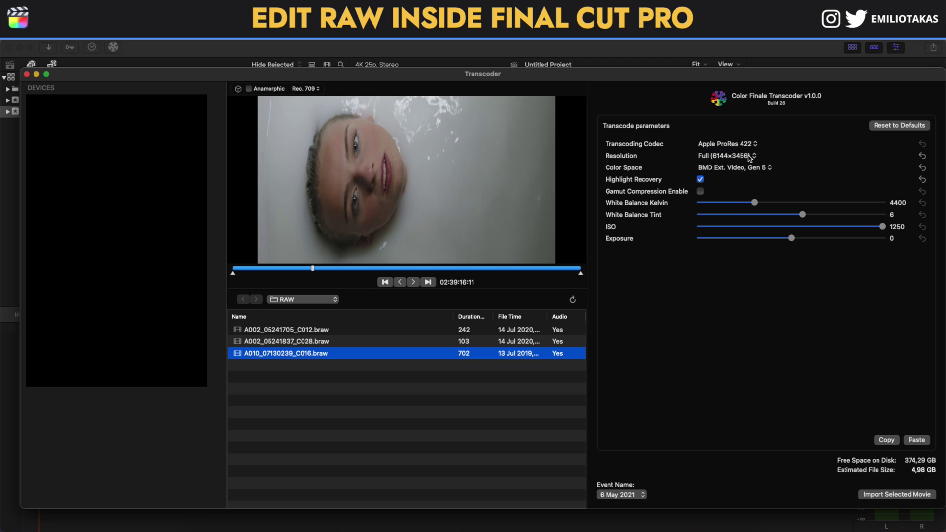
click(741, 157)
click(748, 168)
click(745, 157)
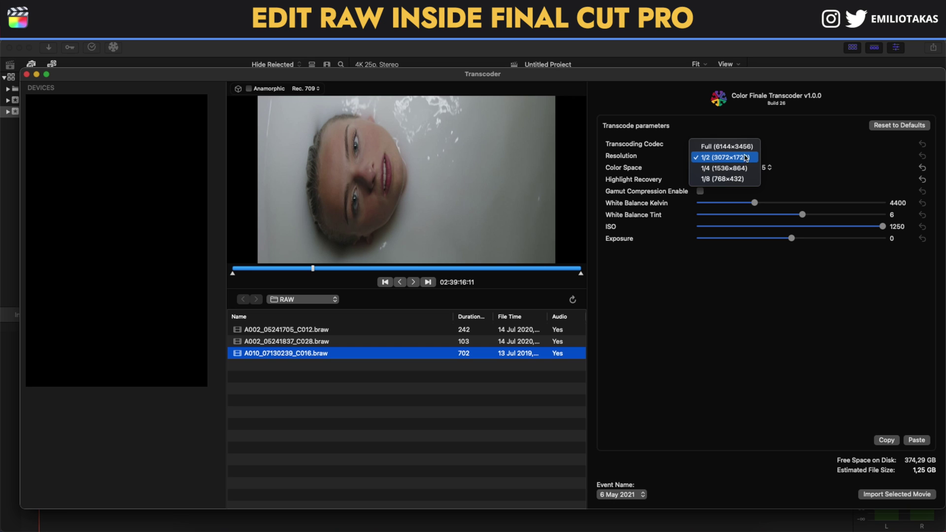
click(745, 159)
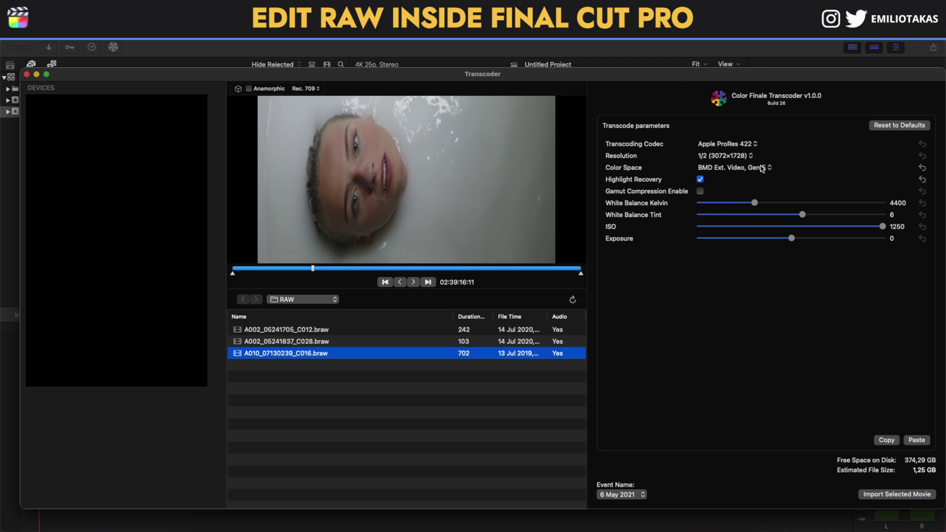
- Keep the BMD Ext. Video, Gen 5 color space after trying ARRI Log C, and turn off Highlight Recovery
click(762, 168)
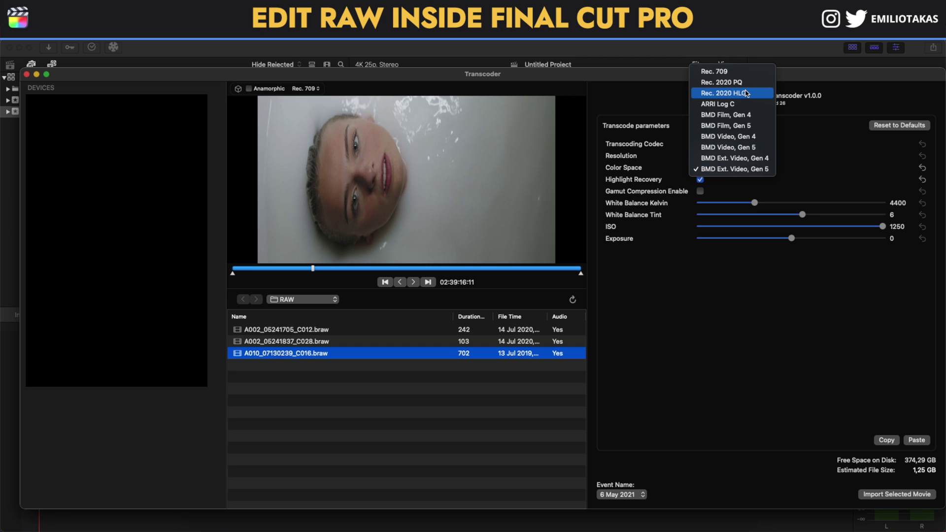
click(757, 170)
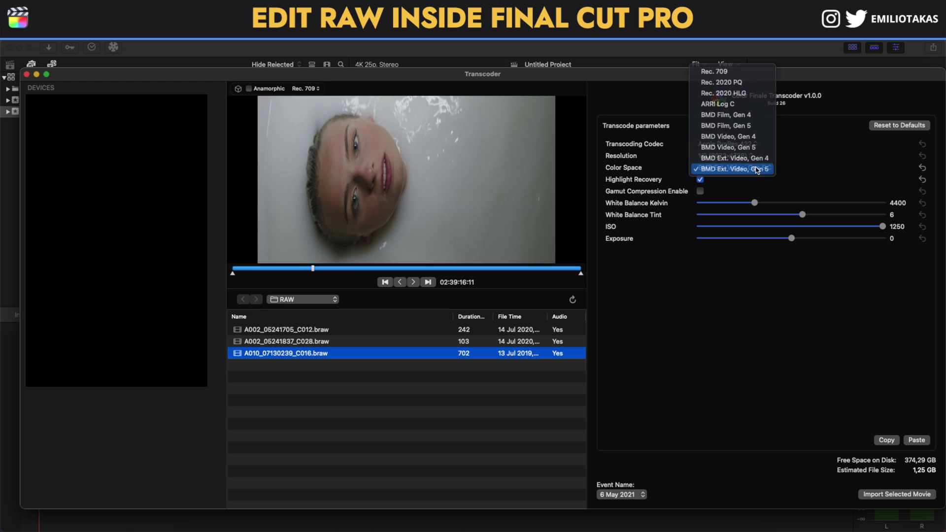
click(759, 169)
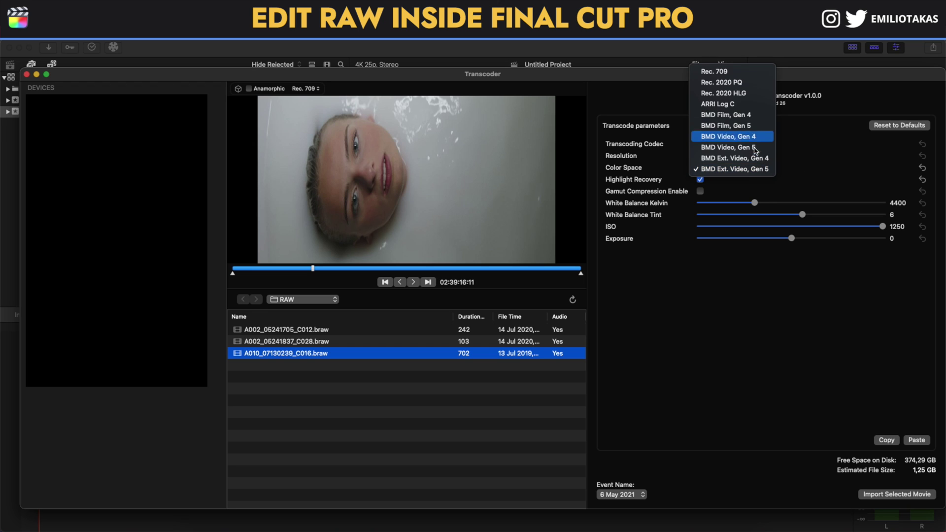
click(744, 104)
click(738, 168)
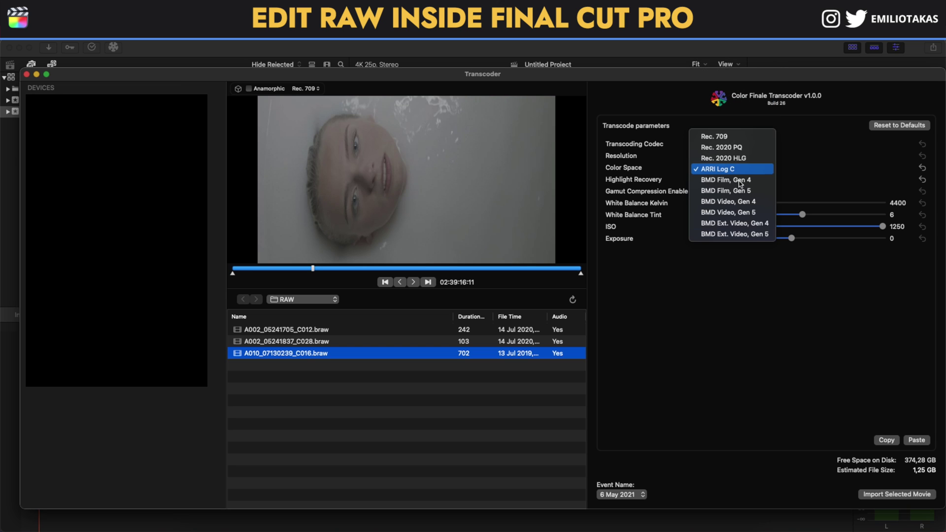
click(747, 235)
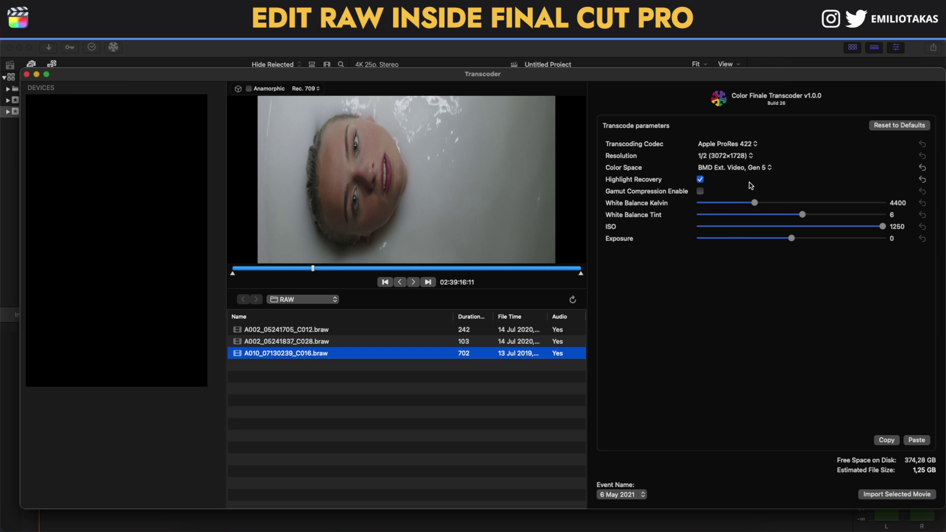
click(701, 180)
- Re-enable Highlight Recovery, then test Kelvin and Tint and restore them to 4400 K and 6
click(701, 180)
drag(753, 204, 799, 206)
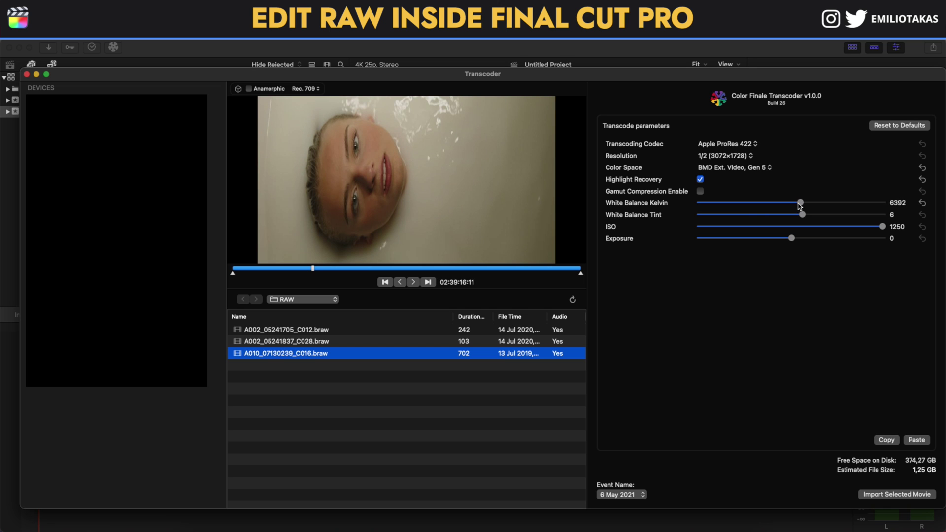
click(724, 204)
click(922, 203)
drag(795, 217, 860, 218)
click(922, 215)
- Test ISO 100, restore ISO 1250, and raise Exposure to 0,36 on the C016 clip
drag(756, 228, 701, 230)
click(919, 124)
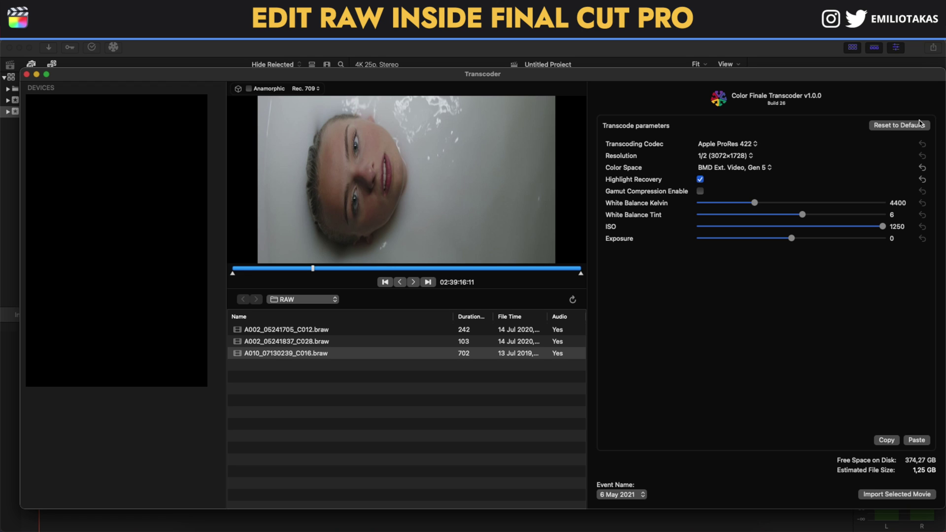
mouse_move(791, 239)
mouse_down()
mouse_move(756, 239)
mouse_move(806, 239)
mouse_up()
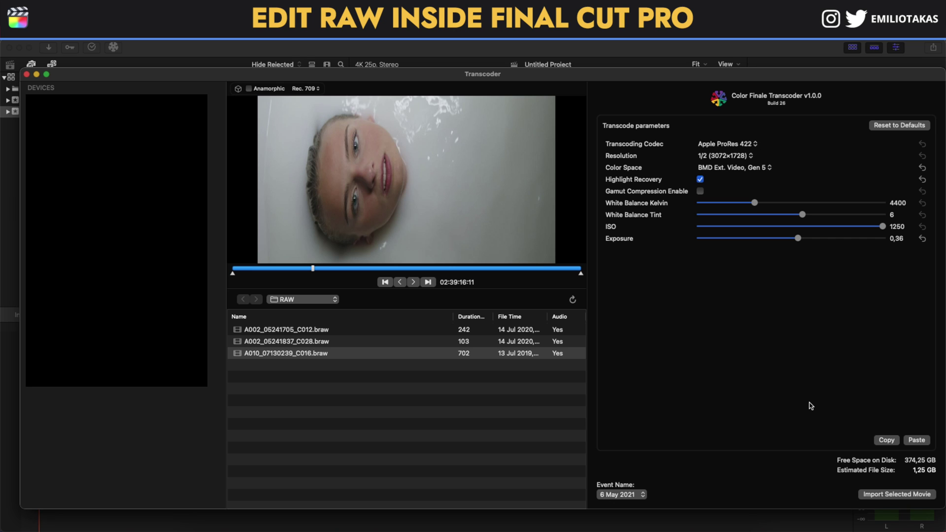
click(439, 355)
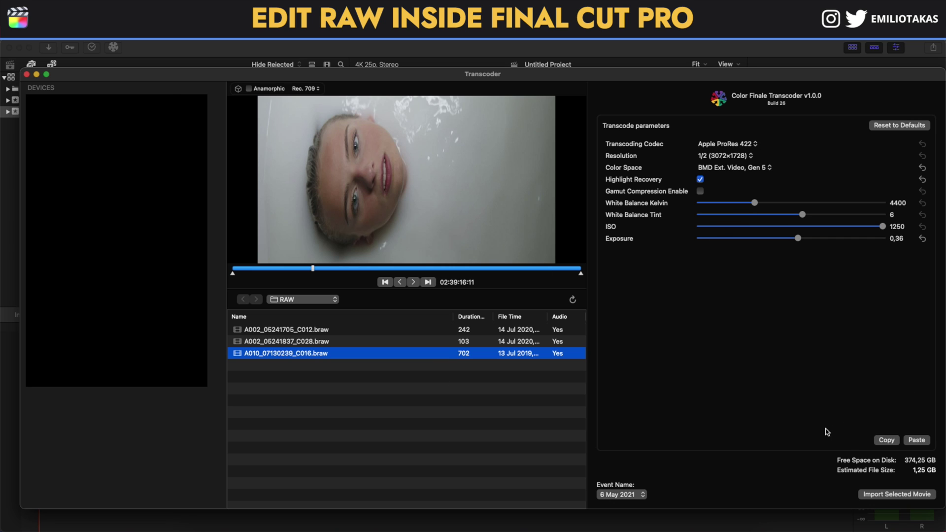
- Paste the copied RAW settings onto A002_05241705_C012.braw and add A002_05241837_C028.braw to the selection
click(351, 332)
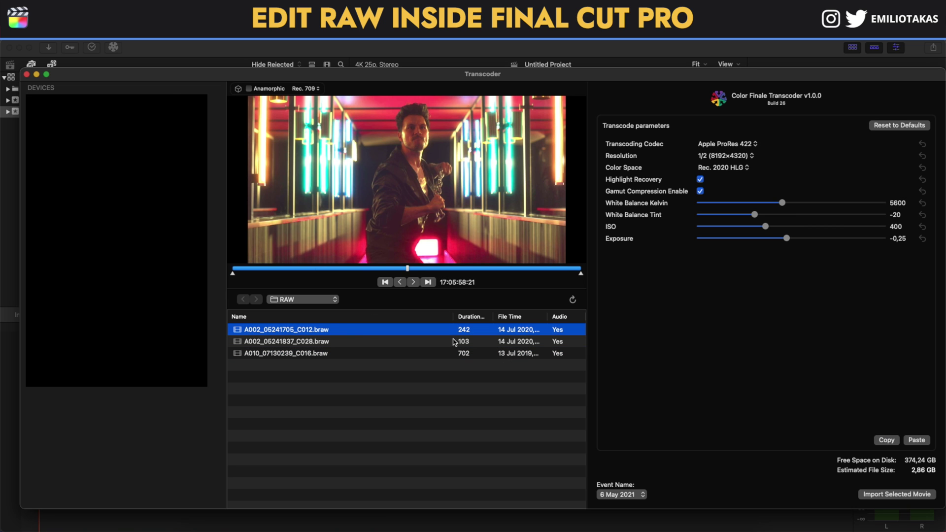
click(915, 441)
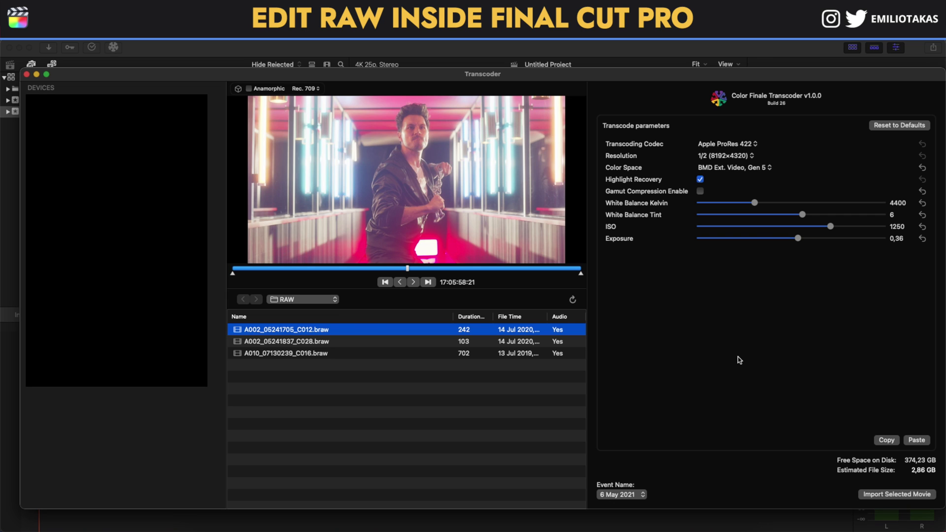
shift+click(320, 345)
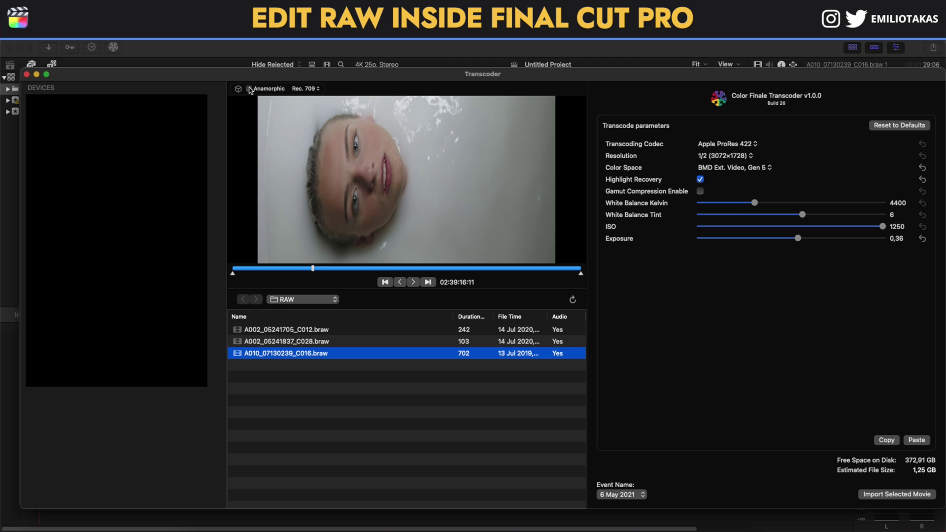
- Desqueeze A010_07130239_C016.braw as anamorphic and import it into the 6 May 2021 event
click(249, 89)
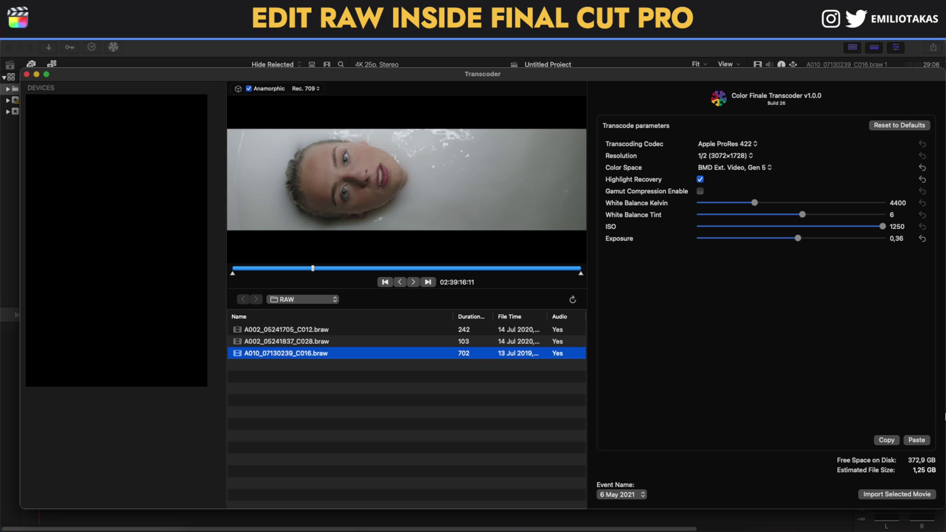
click(901, 495)
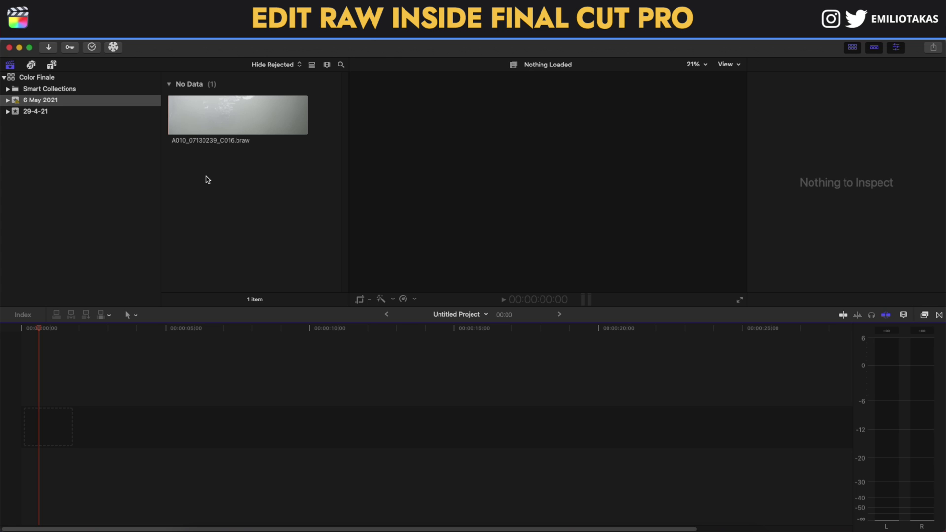
- Place the imported C016 braw clip on the timeline and drop the ColorFinalePro effect onto it
click(222, 115)
drag(225, 114, 55, 443)
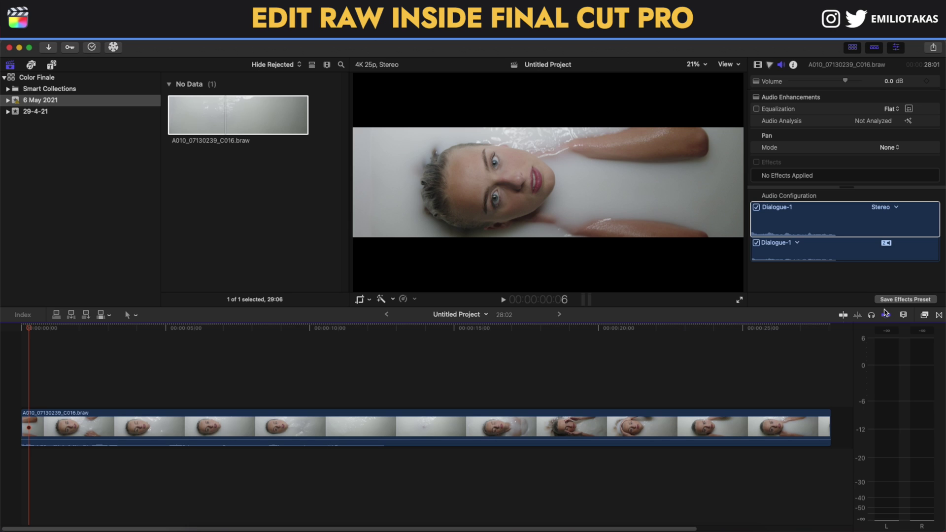
click(924, 315)
drag(642, 361, 275, 426)
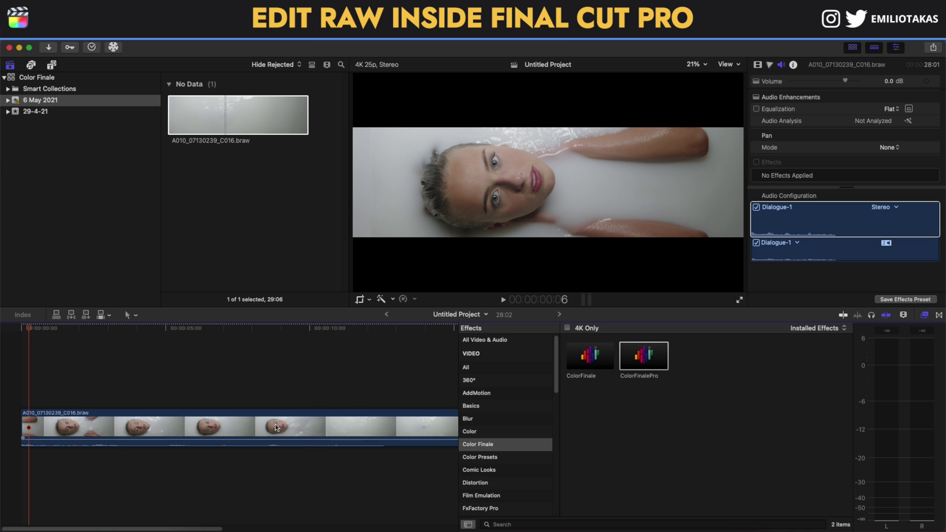
- Select the timeline clip and bring up its Color Finale Pro controls in the Video inspector
click(925, 316)
click(526, 429)
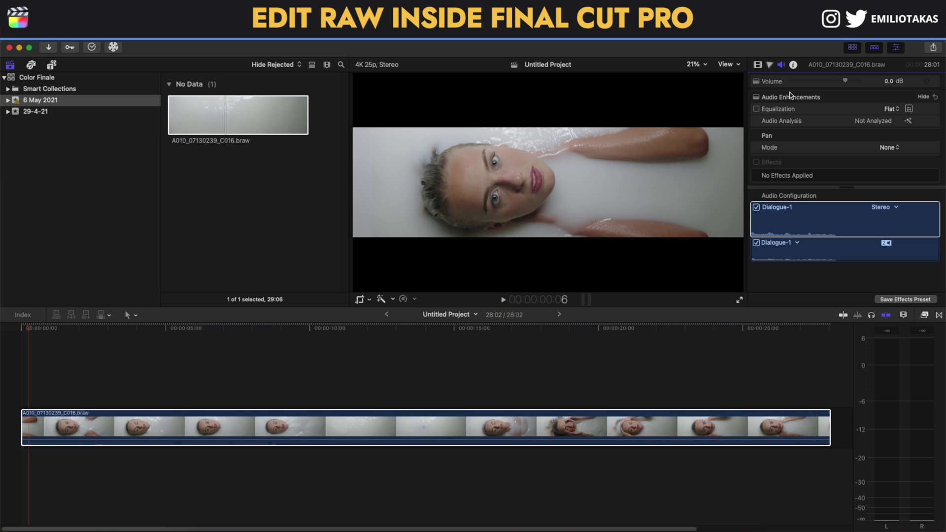
click(757, 64)
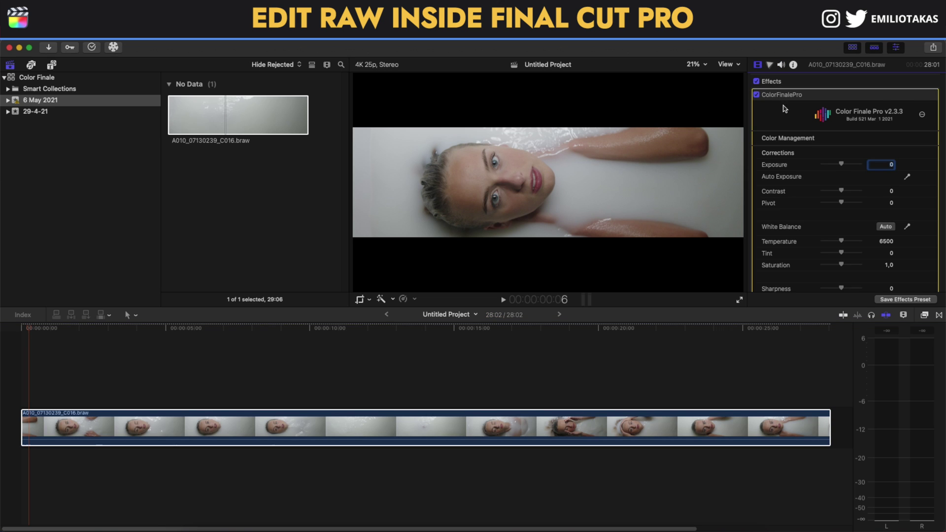
scroll(830, 162, down, 3)
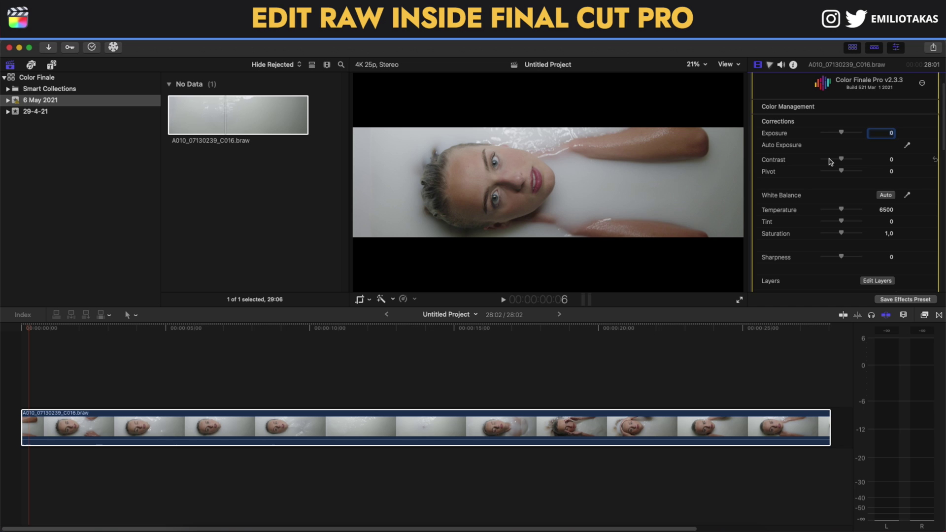
scroll(831, 161, down, 1)
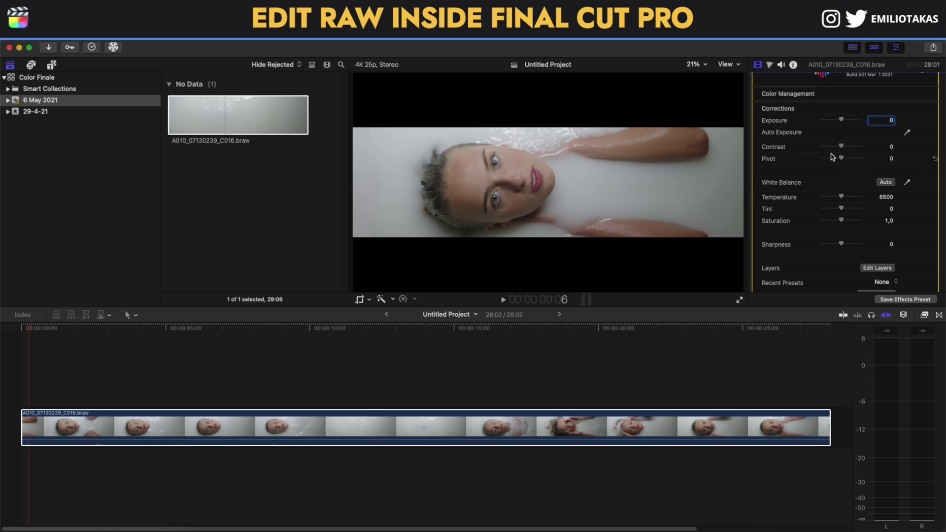
scroll(832, 158, down, 1)
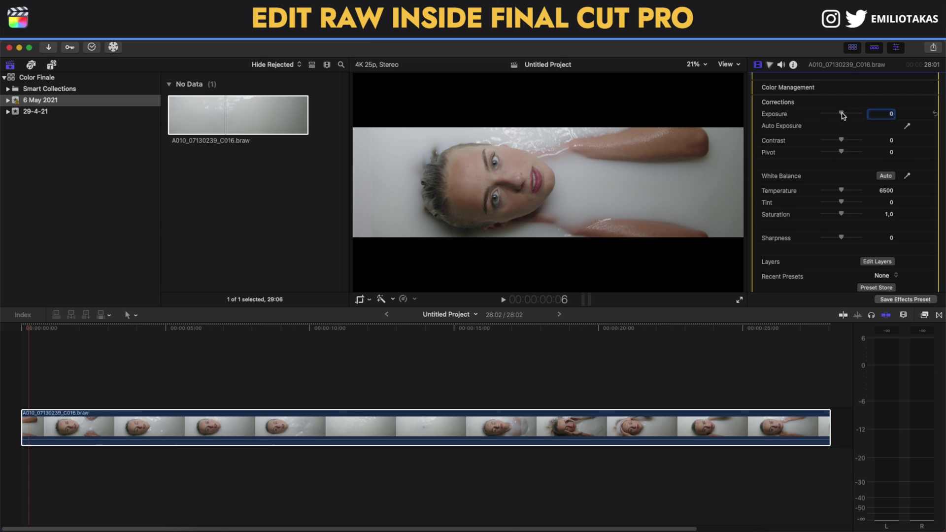
- Set contrast 10, pivot -4, auto white balance and sharpness 5, then open the layers editor
drag(842, 113, 842, 150)
drag(841, 190, 844, 193)
click(881, 177)
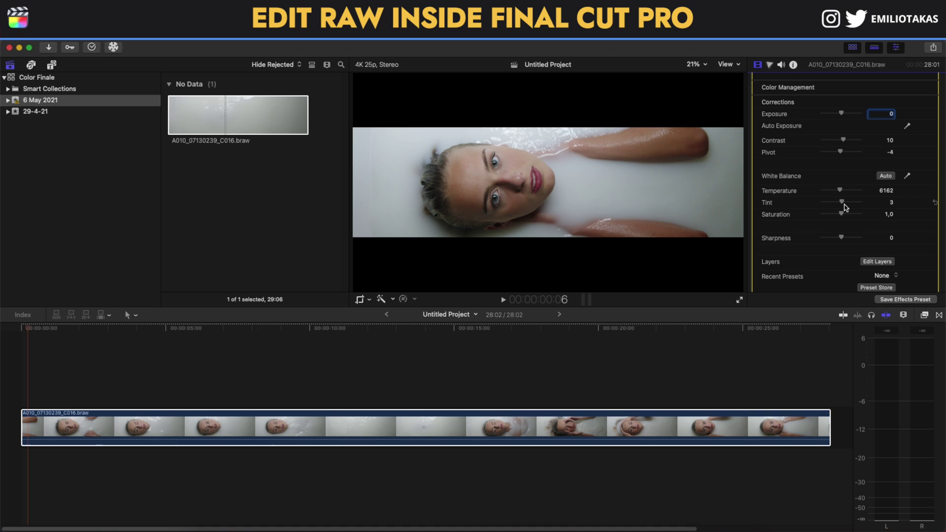
drag(840, 238, 842, 237)
scroll(843, 238, down, 1)
click(870, 249)
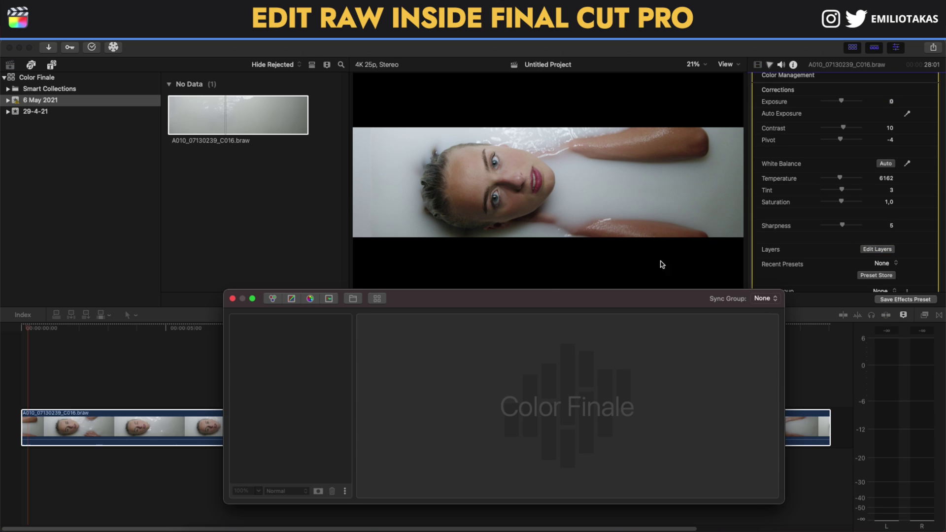
- Insert a Color Wheels layer, then a Curves layer stacked above it
click(275, 298)
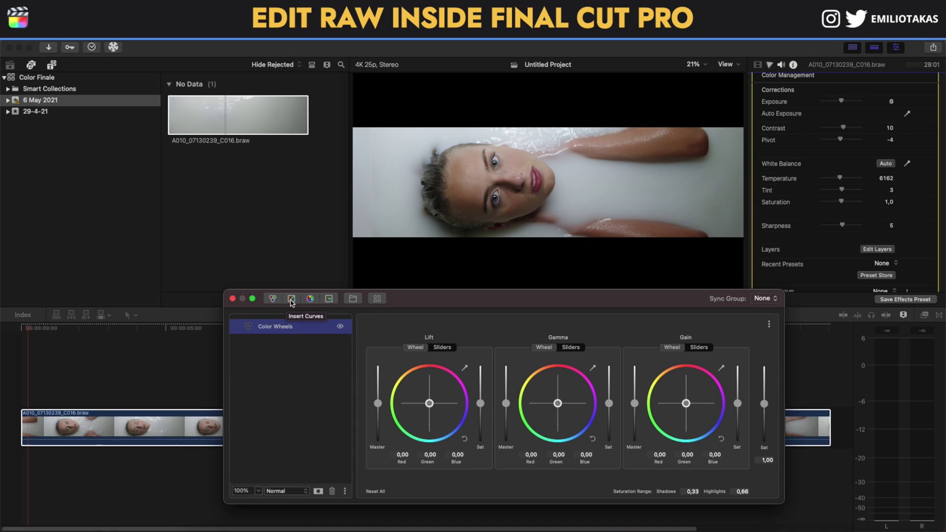
click(291, 299)
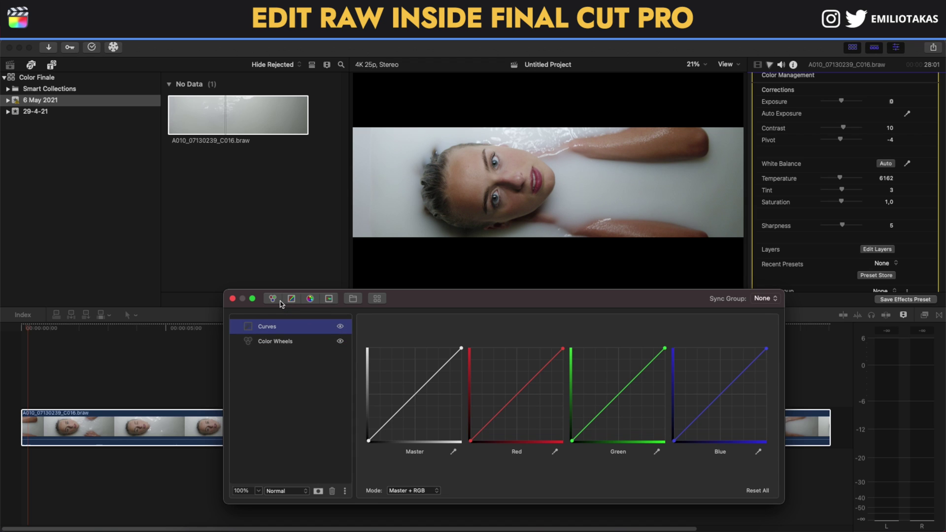